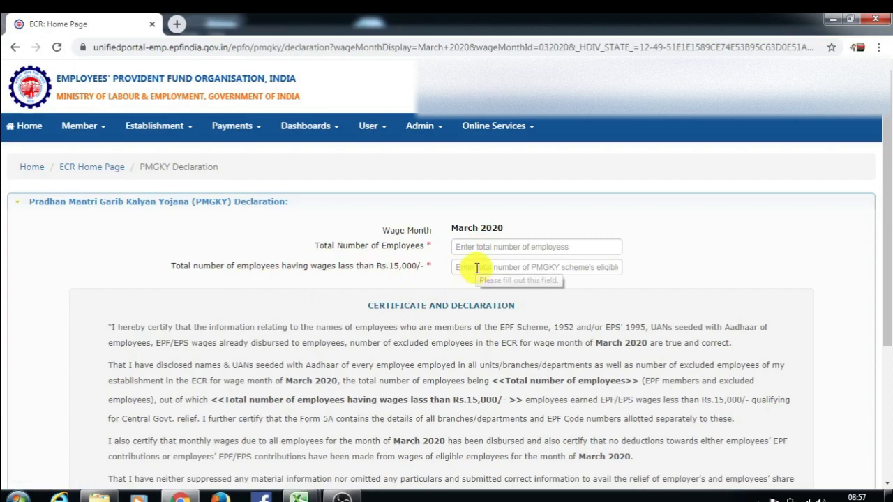
Enter 68 as both the total number of employees and the number earning less than Rs.15,000 in the March 2020 PMGKY declaration
{"action": "scroll", "coordinate": [435, 322], "scroll_direction": "down", "scroll_amount": 1}
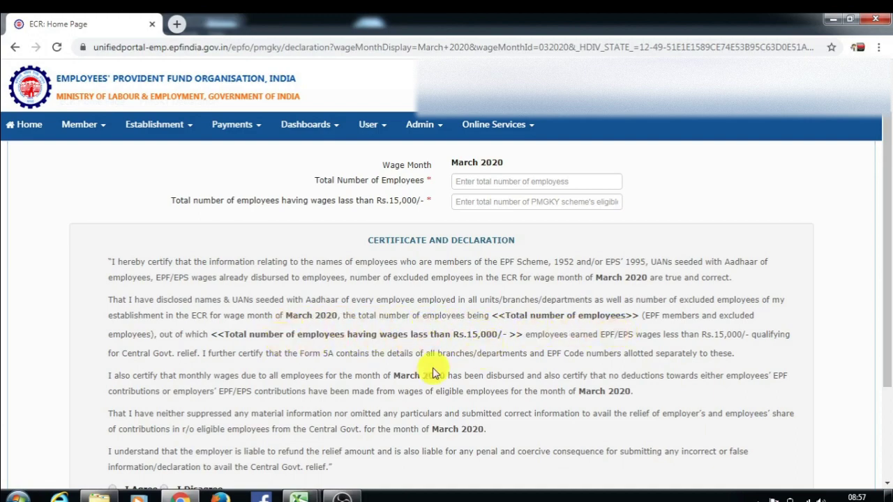
{"action": "scroll", "coordinate": [344, 416], "scroll_direction": "down", "scroll_amount": 3}
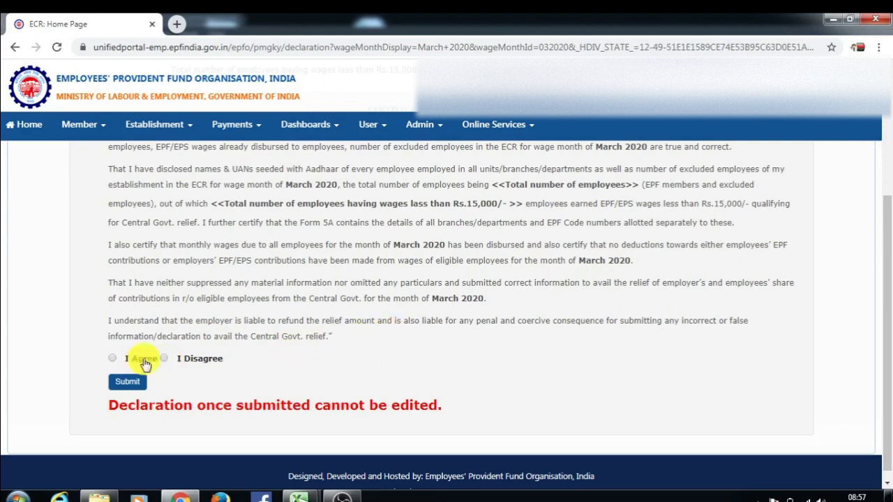
{"action": "left_click", "coordinate": [127, 383]}
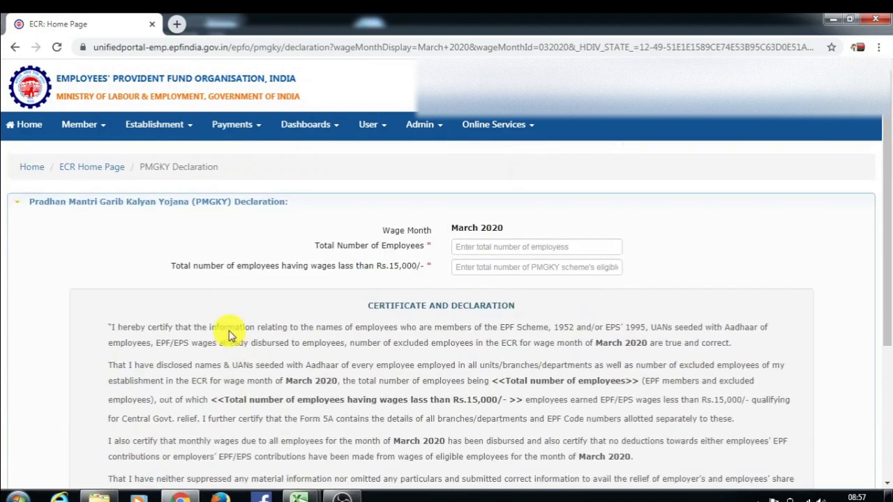
{"action": "left_click", "coordinate": [467, 247]}
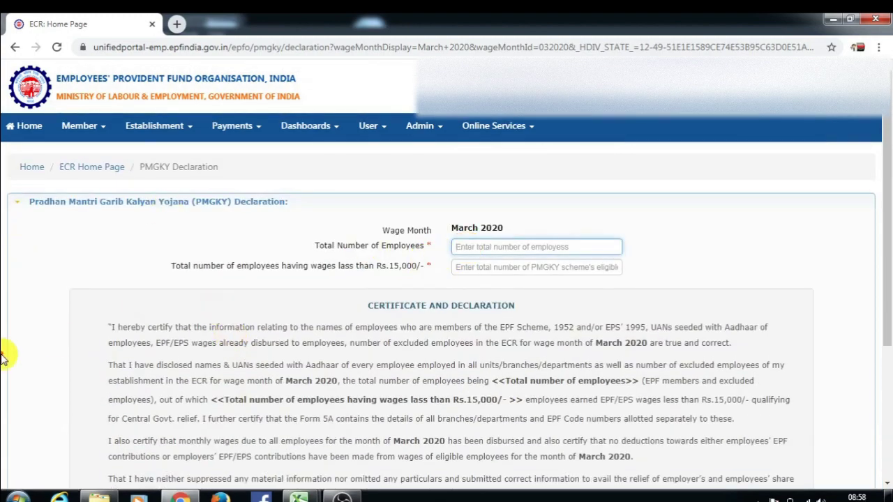
{"action": "type", "text": "68"}
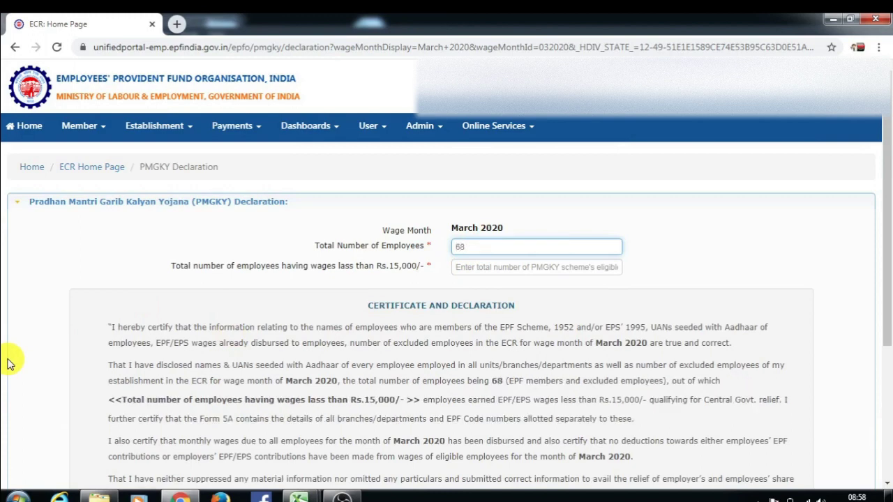
{"action": "left_click", "coordinate": [473, 266]}
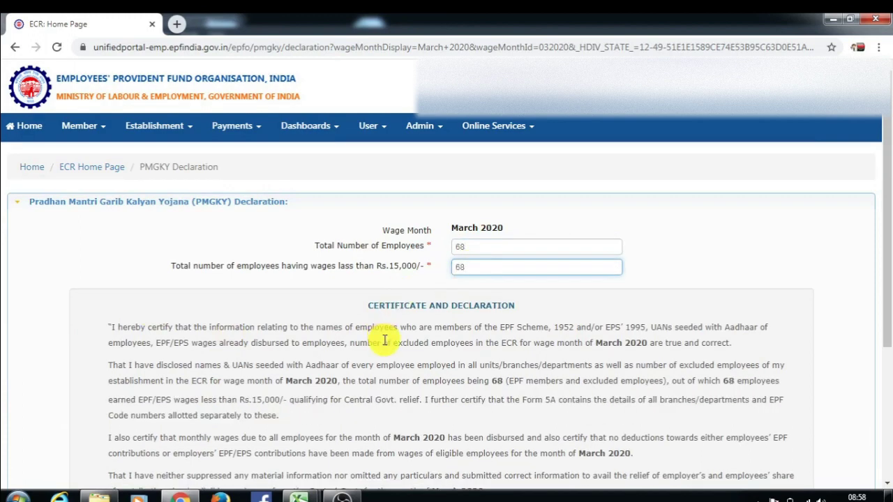
{"action": "left_click", "coordinate": [422, 282]}
Agree to the certificate and declaration for March 2020, submit it and confirm the submission
{"action": "scroll", "coordinate": [431, 287], "scroll_direction": "down", "scroll_amount": 1}
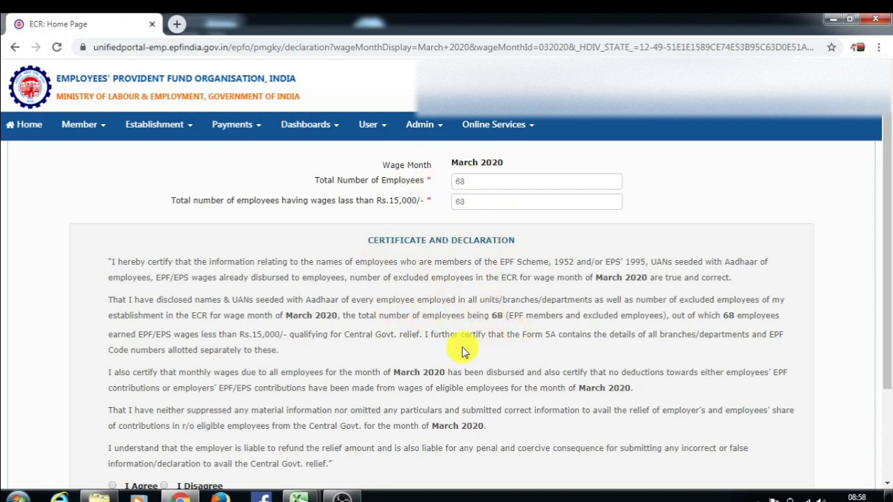
{"action": "scroll", "coordinate": [348, 375], "scroll_direction": "down", "scroll_amount": 1}
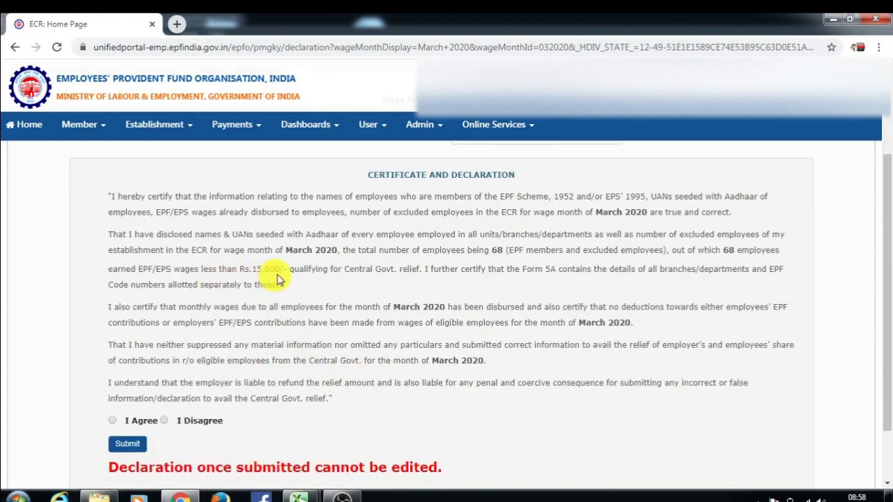
{"action": "scroll", "coordinate": [488, 322], "scroll_direction": "up", "scroll_amount": 1}
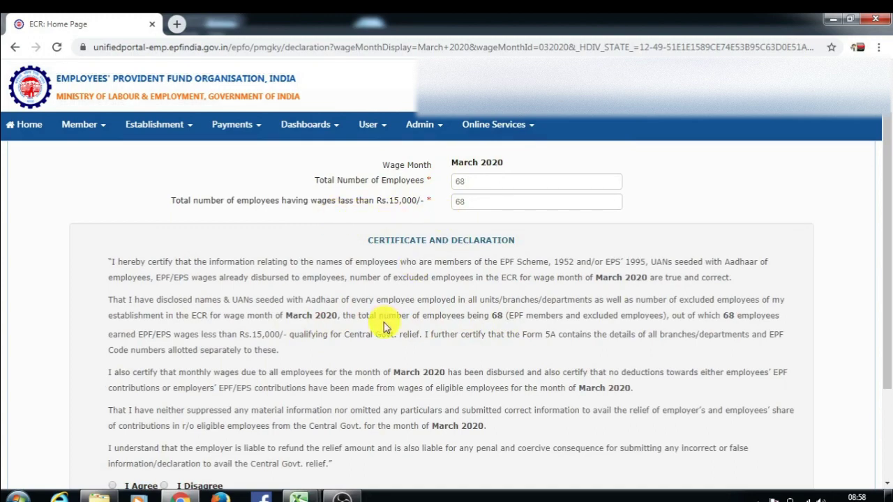
{"action": "scroll", "coordinate": [386, 328], "scroll_direction": "down", "scroll_amount": 3}
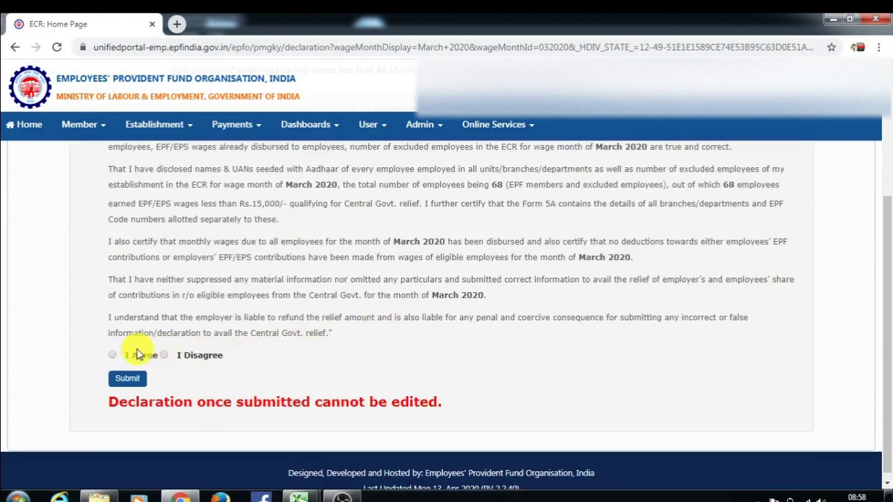
{"action": "left_click", "coordinate": [128, 381]}
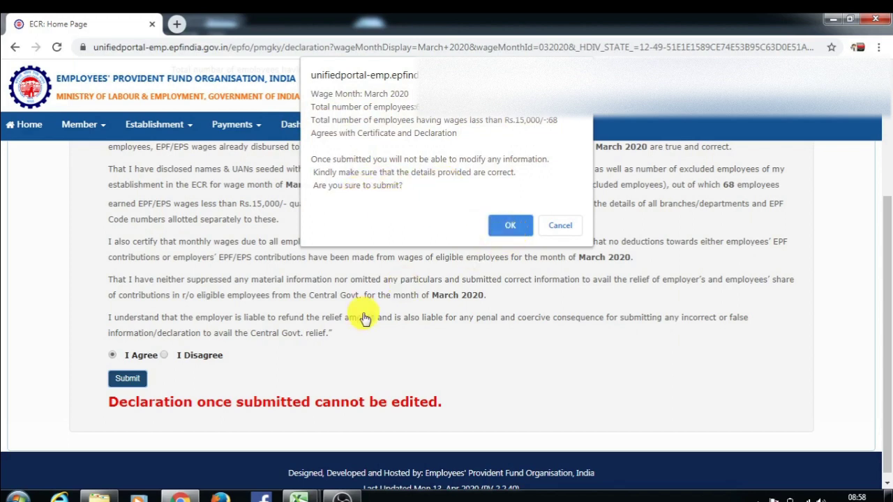
{"action": "left_click", "coordinate": [503, 229]}
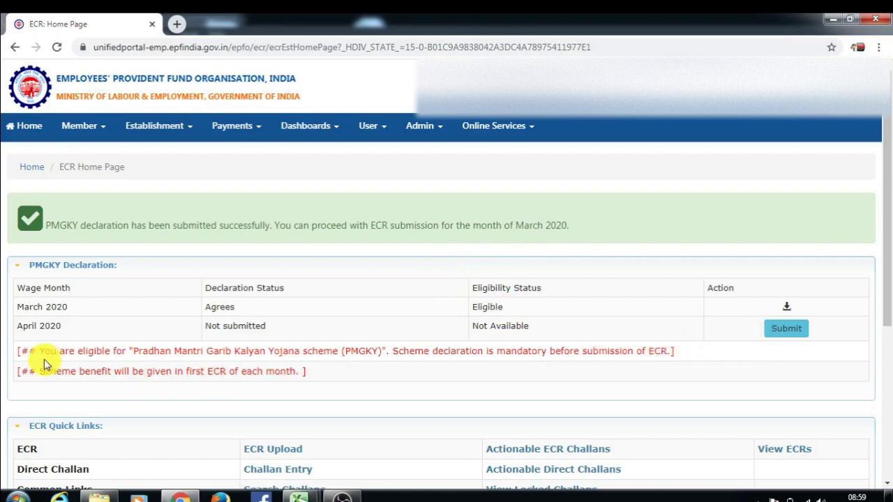
View the blank April 2020 PMGKY declaration form and return to the ECR home page
{"action": "scroll", "coordinate": [154, 363], "scroll_direction": "down", "scroll_amount": 2}
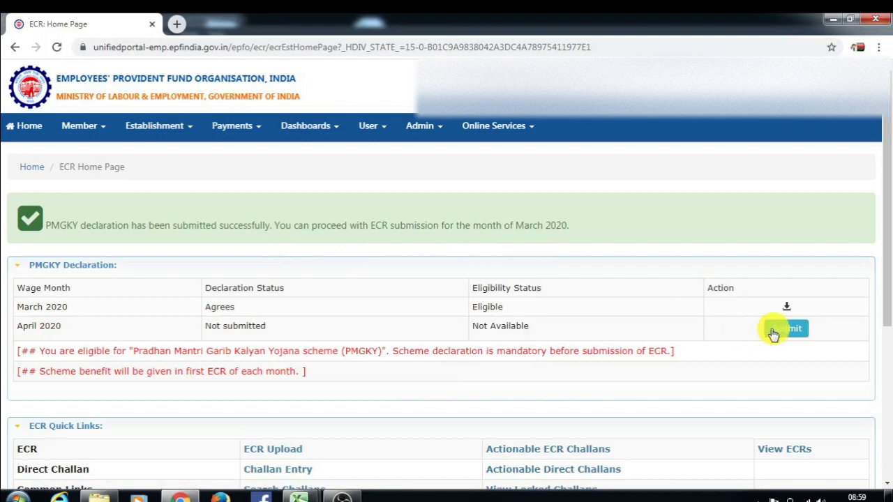
{"action": "left_click", "coordinate": [774, 333]}
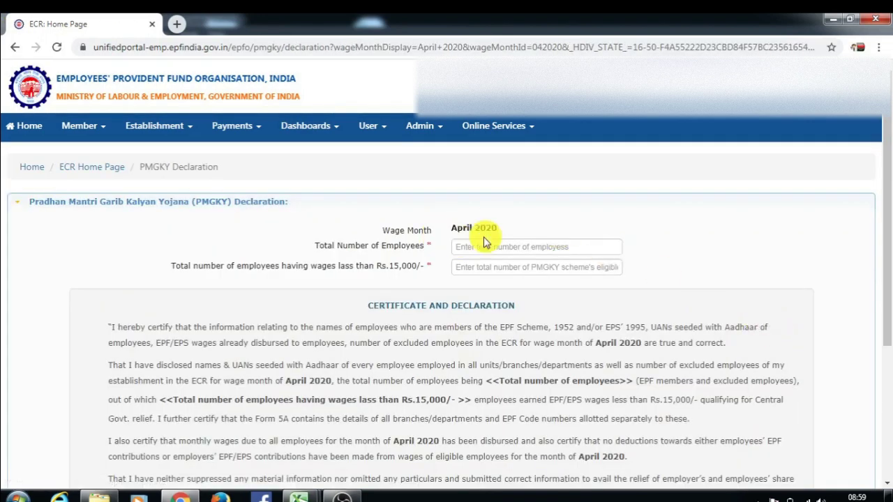
{"action": "left_click", "coordinate": [14, 47]}
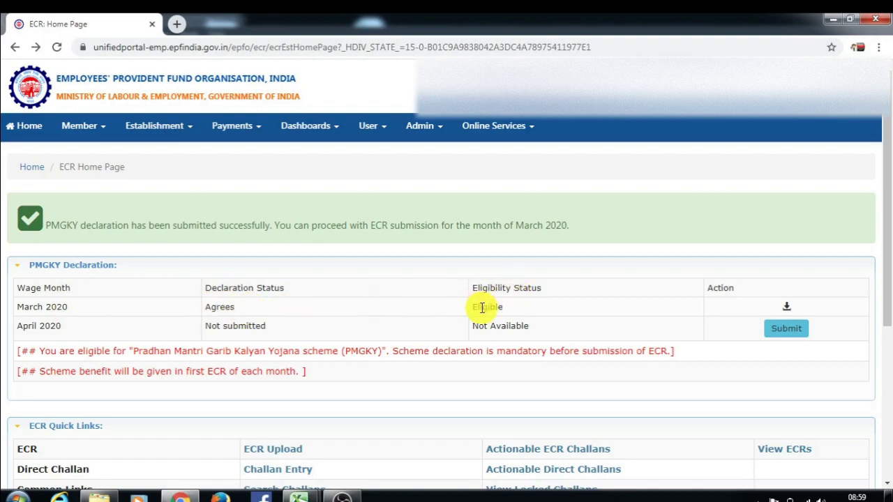
Open the ECR Upload page and expand its ECR file upload form
{"action": "scroll", "coordinate": [494, 404], "scroll_direction": "down", "scroll_amount": 2}
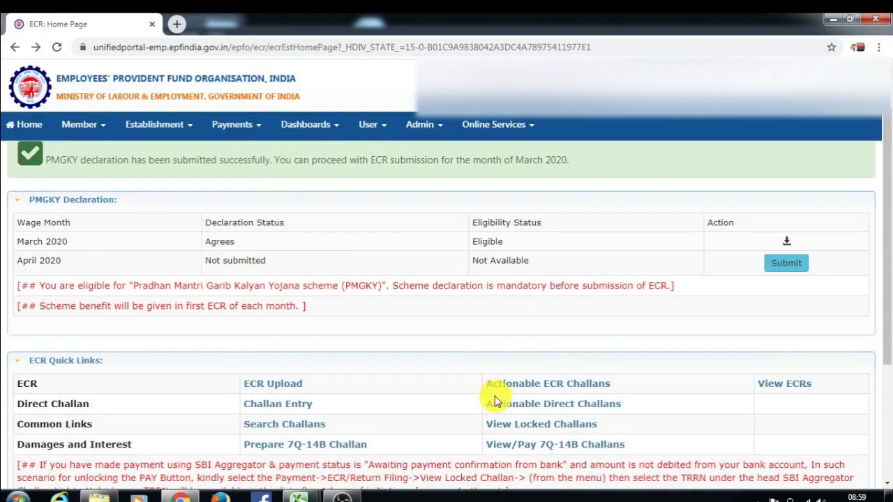
{"action": "left_click", "coordinate": [265, 319]}
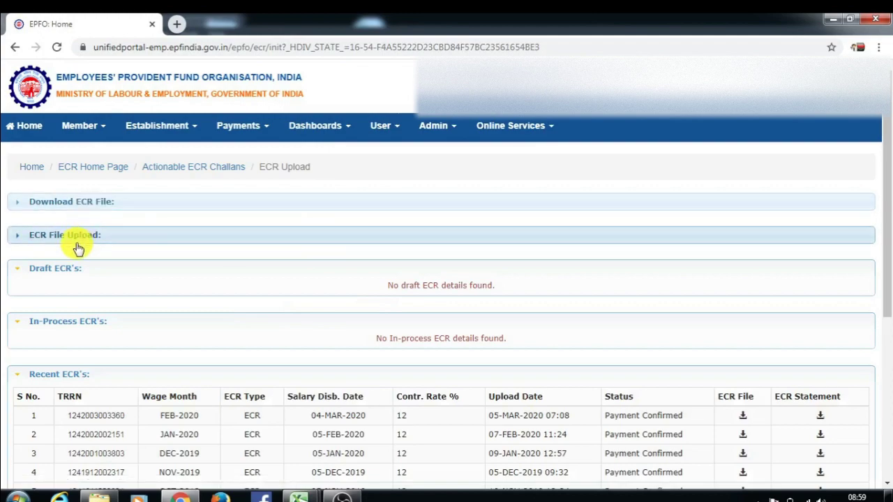
{"action": "left_click", "coordinate": [80, 239]}
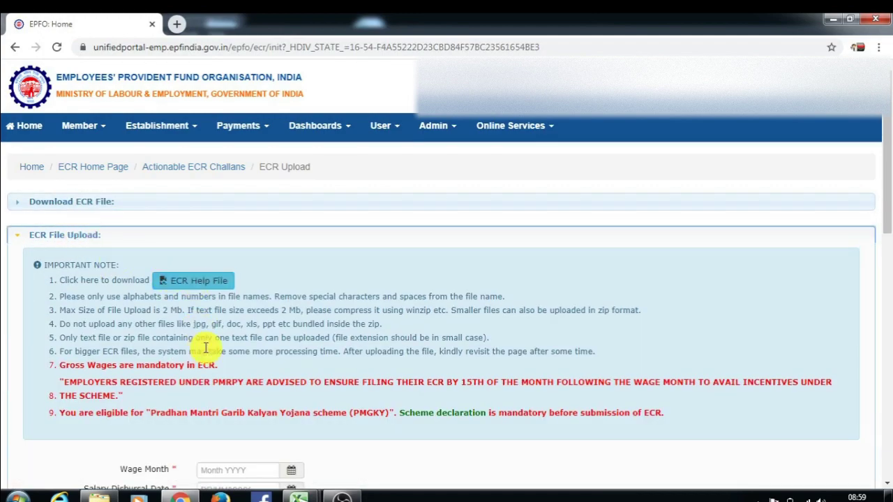
Set the wage month to March 2020 and the salary disbursal date to 03/04/2020
{"action": "scroll", "coordinate": [265, 333], "scroll_direction": "down", "scroll_amount": 2}
{"action": "left_click", "coordinate": [292, 340]}
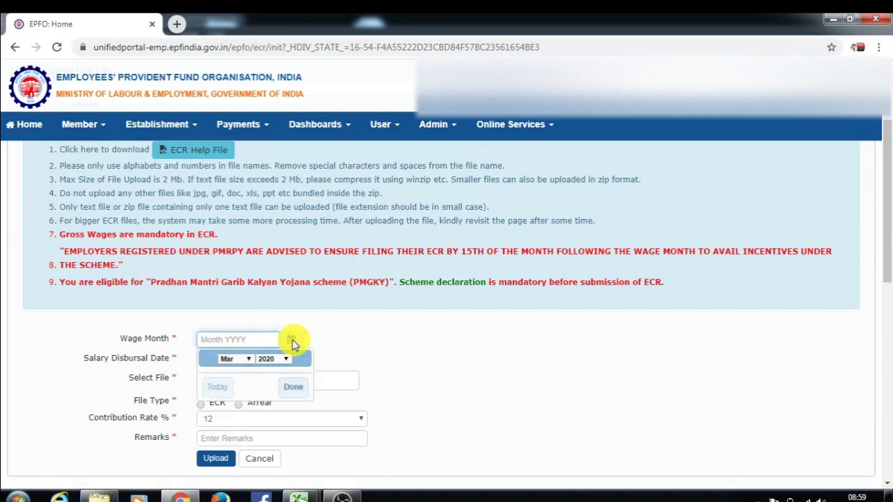
{"action": "left_click", "coordinate": [293, 389]}
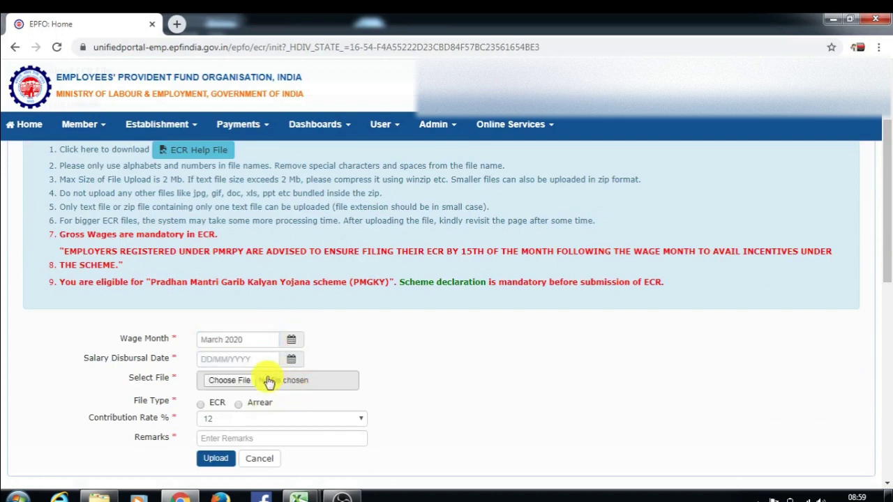
{"action": "left_click", "coordinate": [290, 360]}
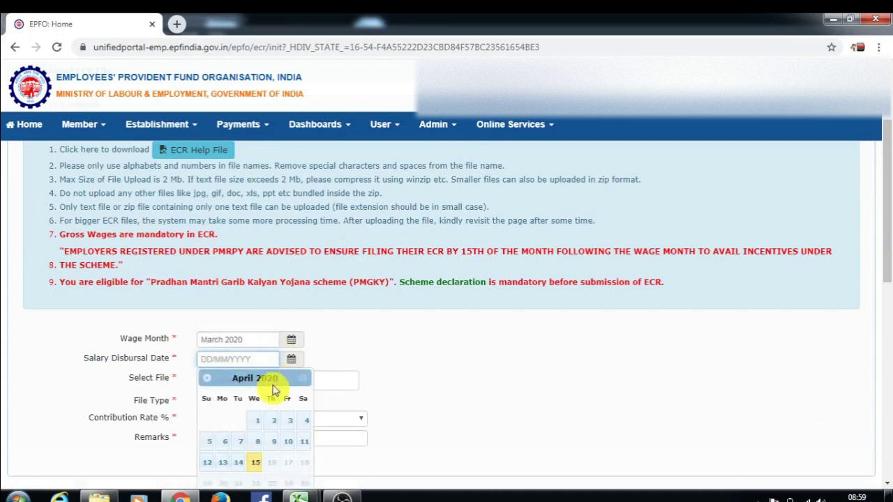
{"action": "left_click", "coordinate": [292, 422]}
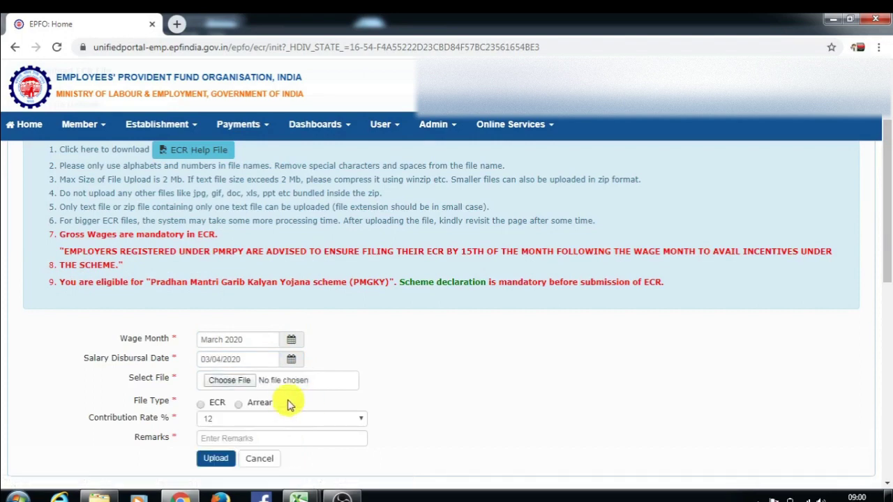
Choose the Covid-19 text file from the Desktop as the ECR file for upload
{"action": "left_click", "coordinate": [230, 381]}
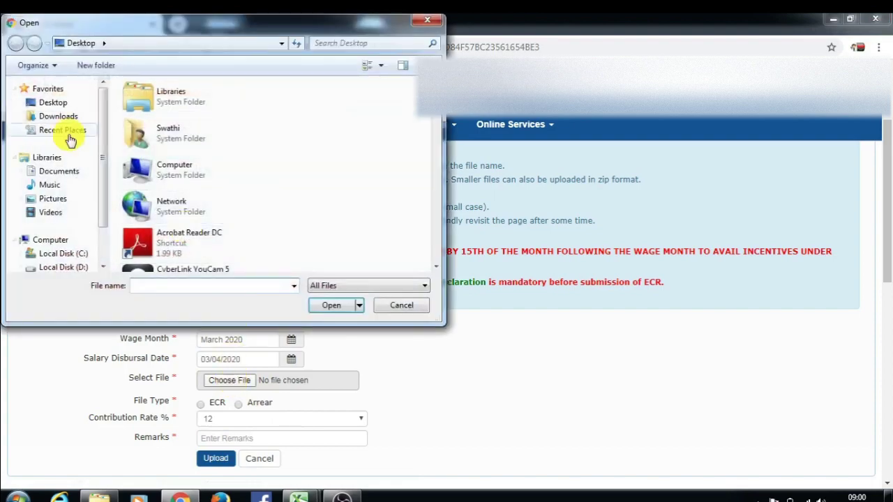
{"action": "left_click", "coordinate": [165, 169]}
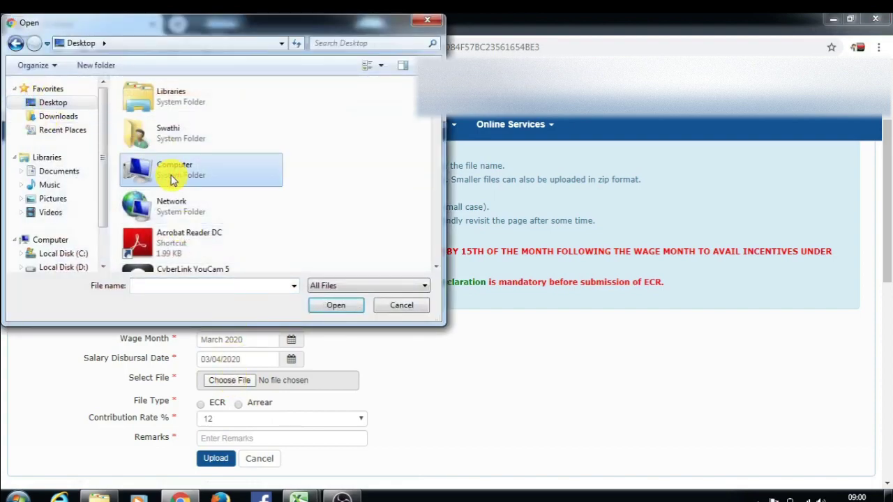
{"action": "key", "text": "j"}
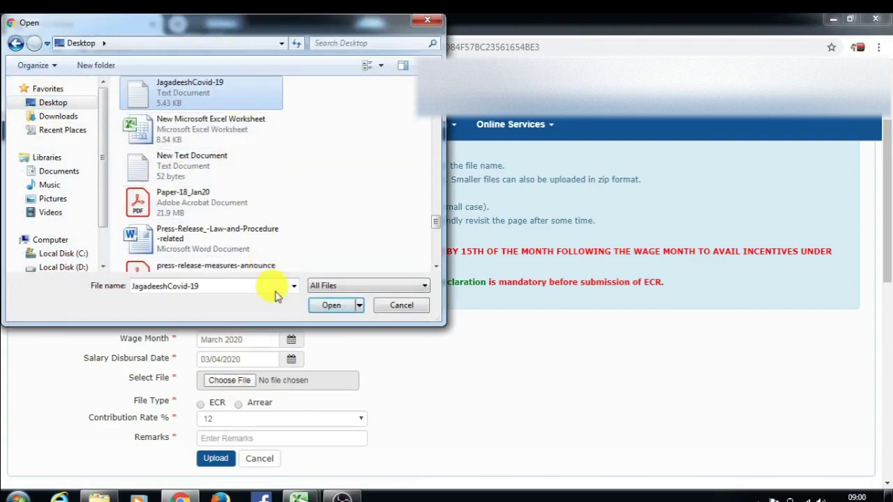
{"action": "left_click", "coordinate": [346, 305]}
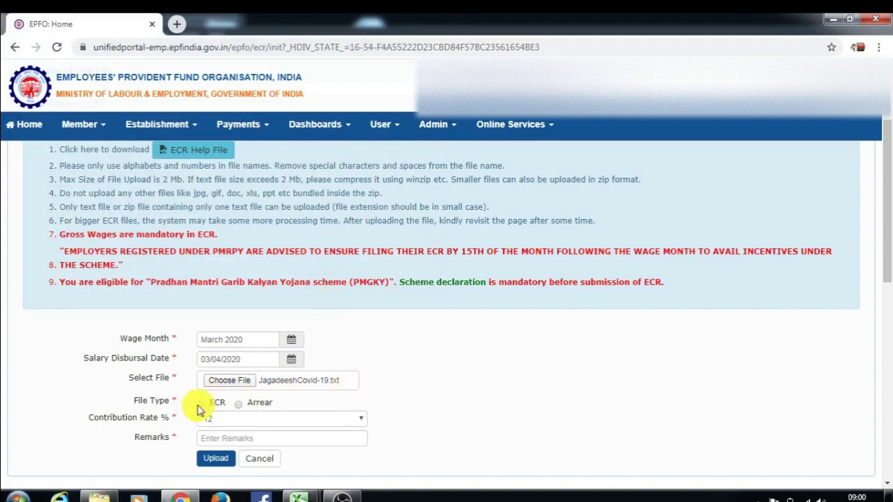
Set the file type to ECR, enter Mar-2020 as the remarks and upload the file
{"action": "left_click", "coordinate": [201, 408]}
{"action": "scroll", "coordinate": [398, 399], "scroll_direction": "down", "scroll_amount": 2}
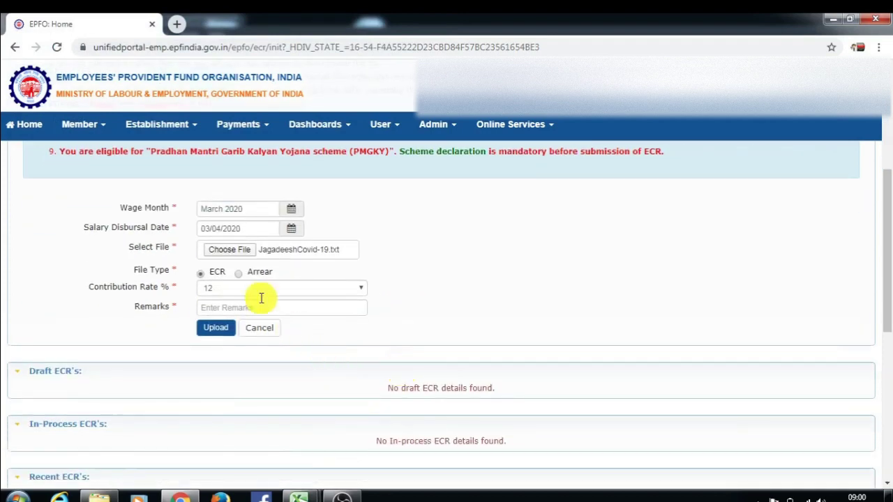
{"action": "left_click", "coordinate": [231, 309]}
{"action": "left_click", "coordinate": [314, 353]}
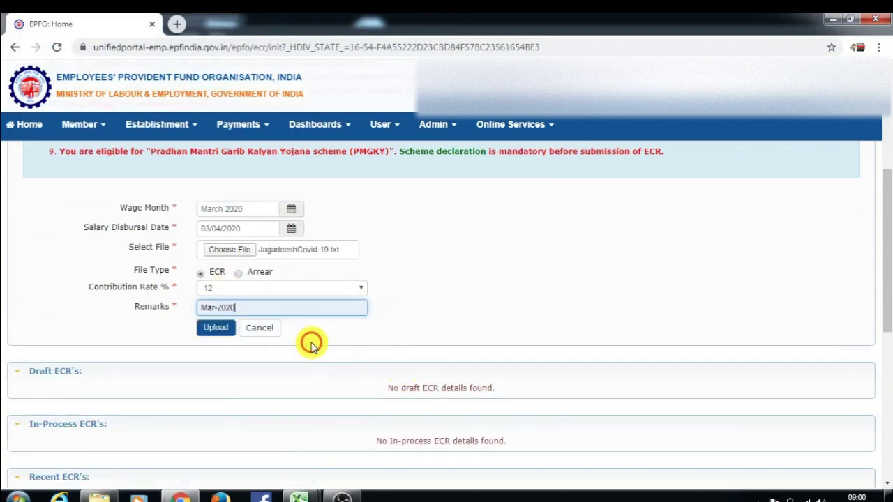
{"action": "left_click", "coordinate": [208, 330]}
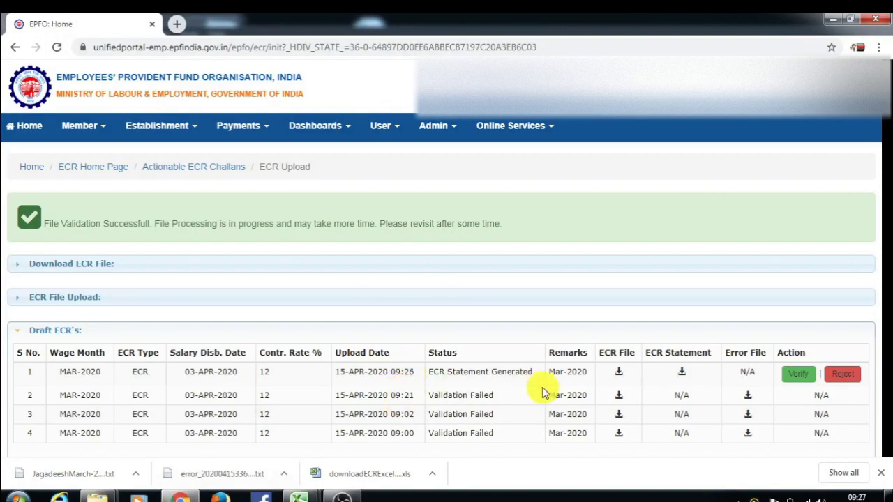
Verify the MAR-2020 draft ECR that has a generated statement and confirm the verification
{"action": "scroll", "coordinate": [584, 394], "scroll_direction": "down", "scroll_amount": 1}
{"action": "scroll", "coordinate": [584, 394], "scroll_direction": "down", "scroll_amount": 3}
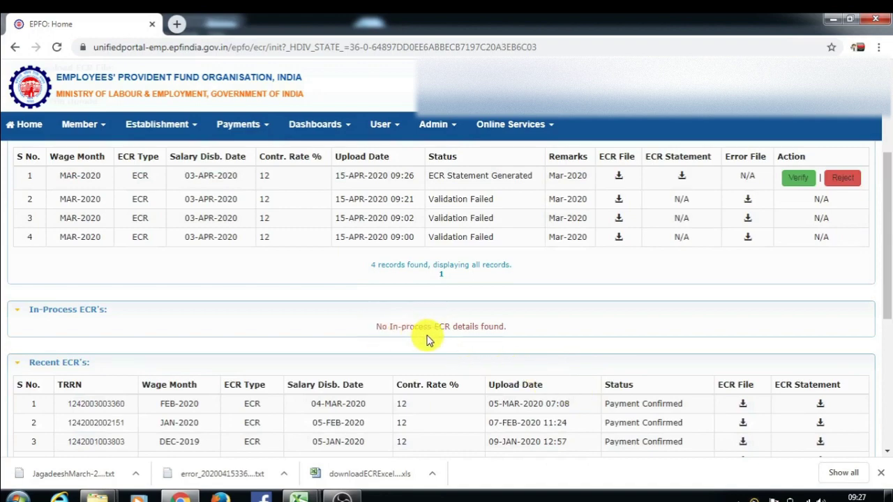
{"action": "scroll", "coordinate": [408, 342], "scroll_direction": "down", "scroll_amount": 5}
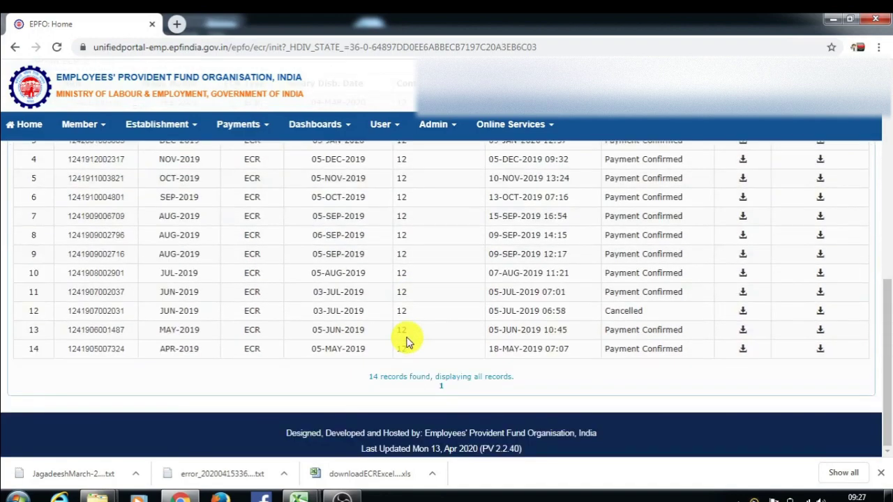
{"action": "scroll", "coordinate": [408, 342], "scroll_direction": "up", "scroll_amount": 5}
{"action": "scroll", "coordinate": [408, 342], "scroll_direction": "up", "scroll_amount": 2}
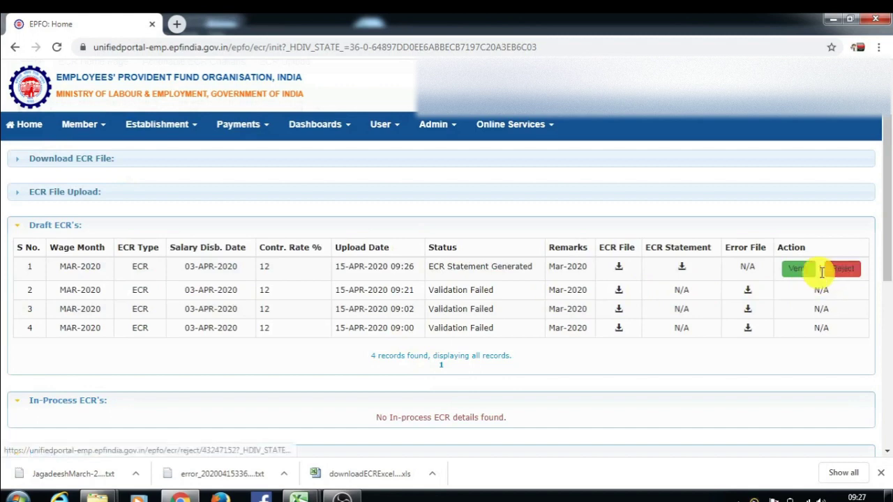
{"action": "left_click", "coordinate": [797, 270]}
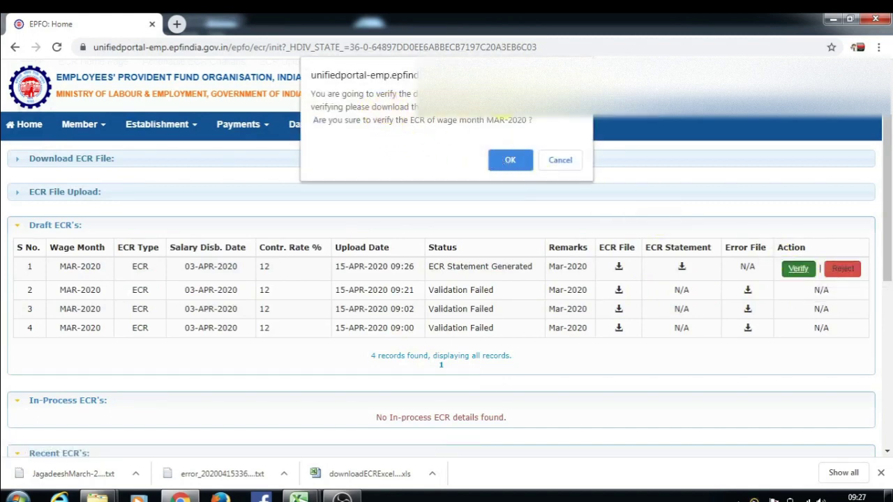
{"action": "left_click", "coordinate": [505, 161]}
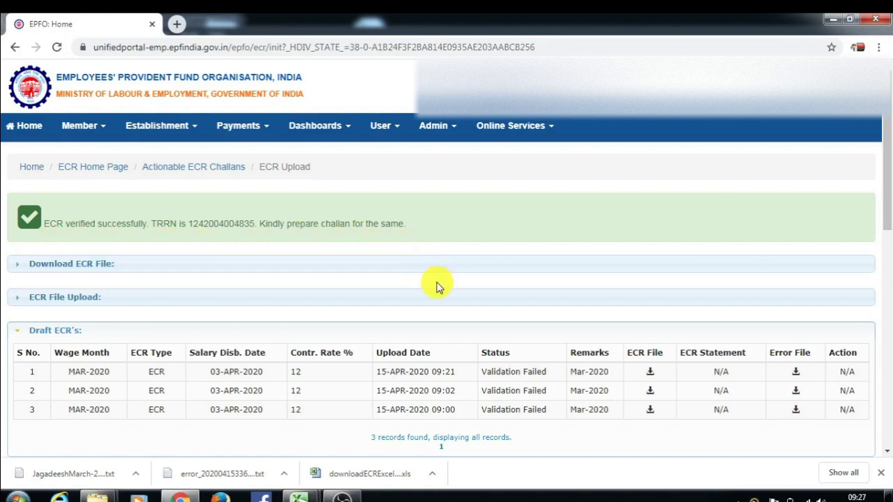
Start preparing the challan for the verified MAR-2020 ECR and review its contribution and PMGKY benefit summary
{"action": "scroll", "coordinate": [437, 283], "scroll_direction": "down", "scroll_amount": 2}
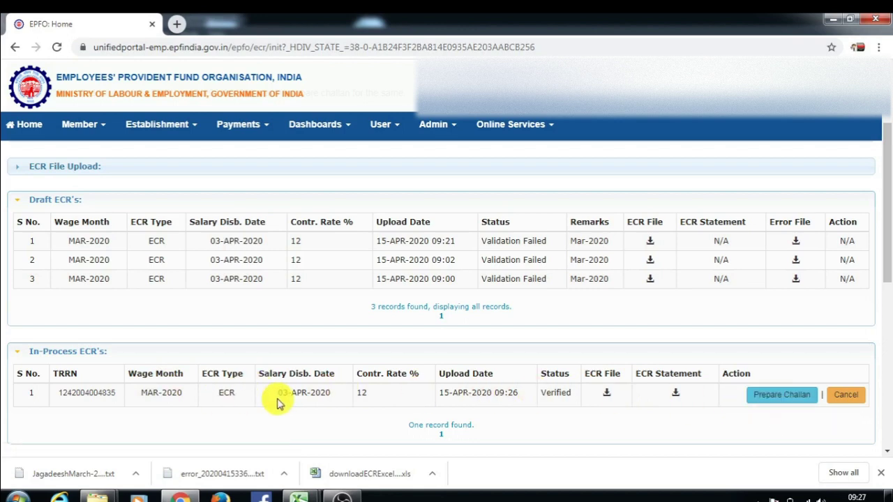
{"action": "left_click", "coordinate": [779, 395]}
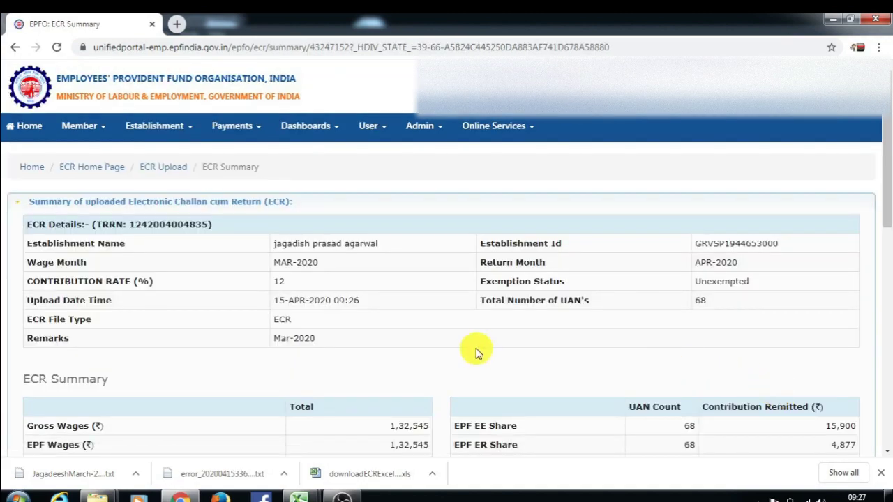
{"action": "scroll", "coordinate": [476, 350], "scroll_direction": "down", "scroll_amount": 6}
{"action": "scroll", "coordinate": [475, 348], "scroll_direction": "down", "scroll_amount": 3}
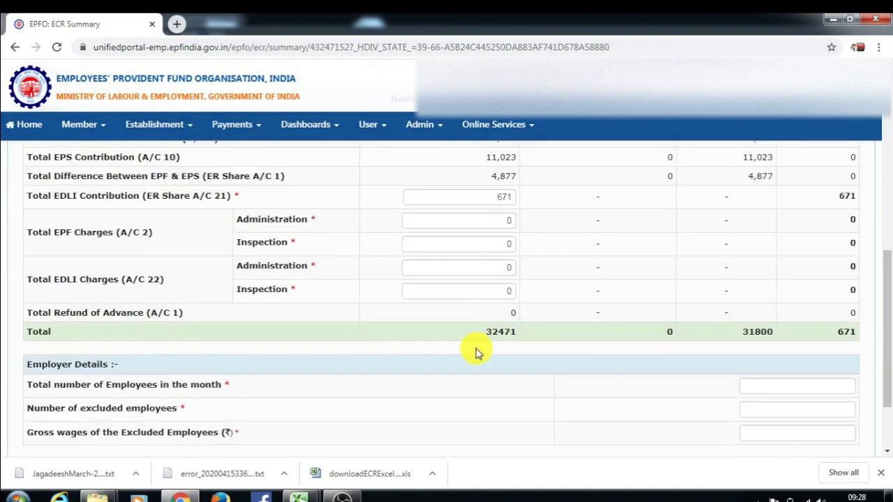
{"action": "scroll", "coordinate": [475, 350], "scroll_direction": "up", "scroll_amount": 3}
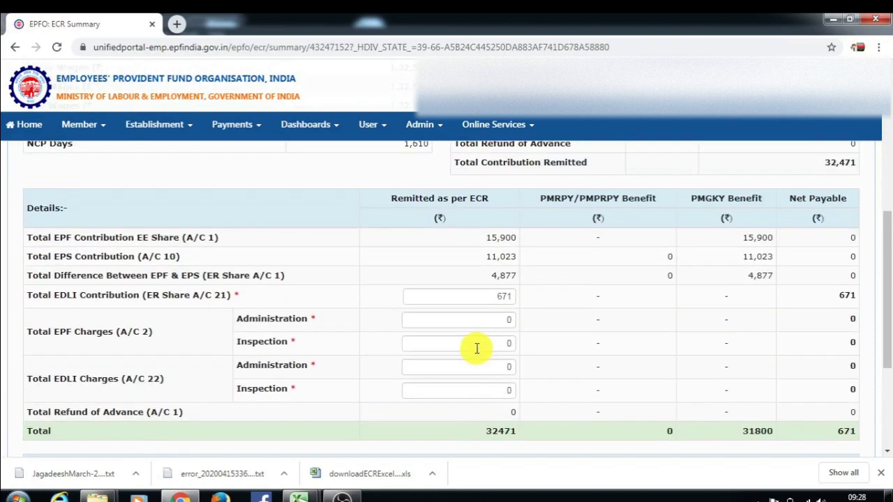
{"action": "scroll", "coordinate": [476, 348], "scroll_direction": "up", "scroll_amount": 2}
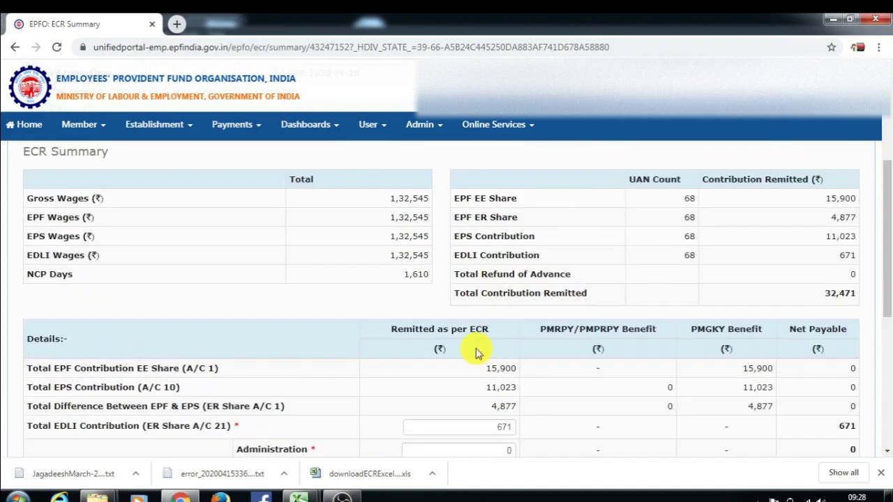